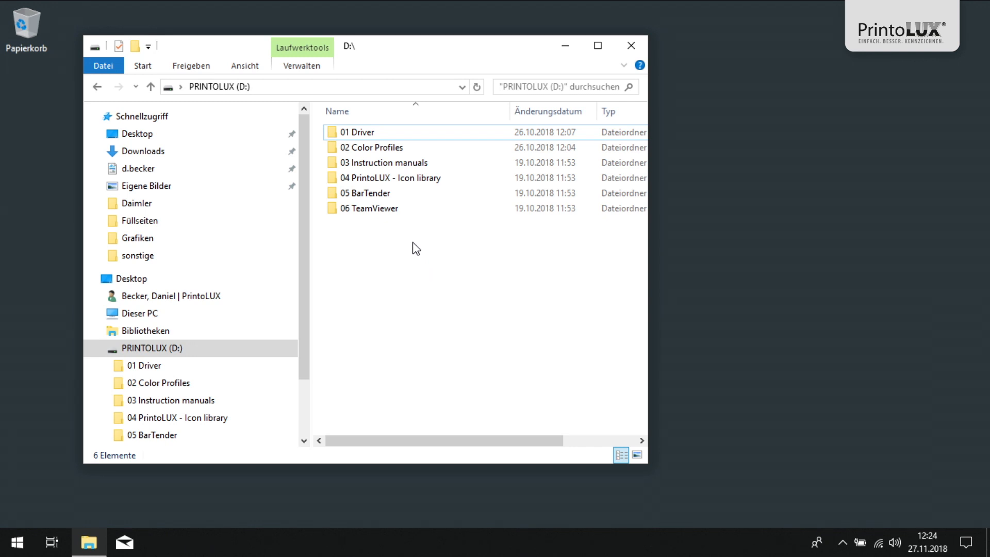
# Launch HASPUserSetup.exe from the 05 BarTender\003 Dongle-Treiber folder and allow it to make changes to the device
pyautogui.doubleClick(377, 194)
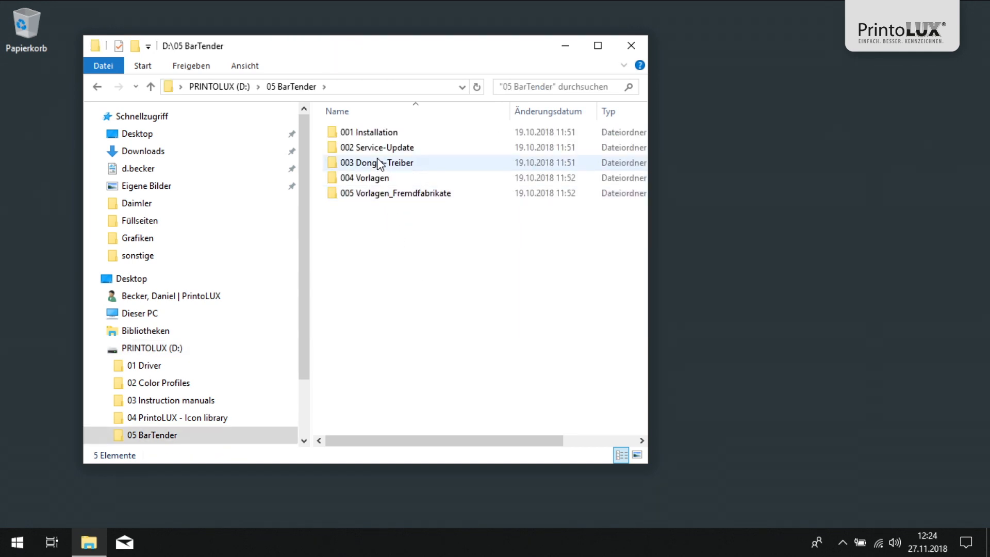
pyautogui.doubleClick(380, 163)
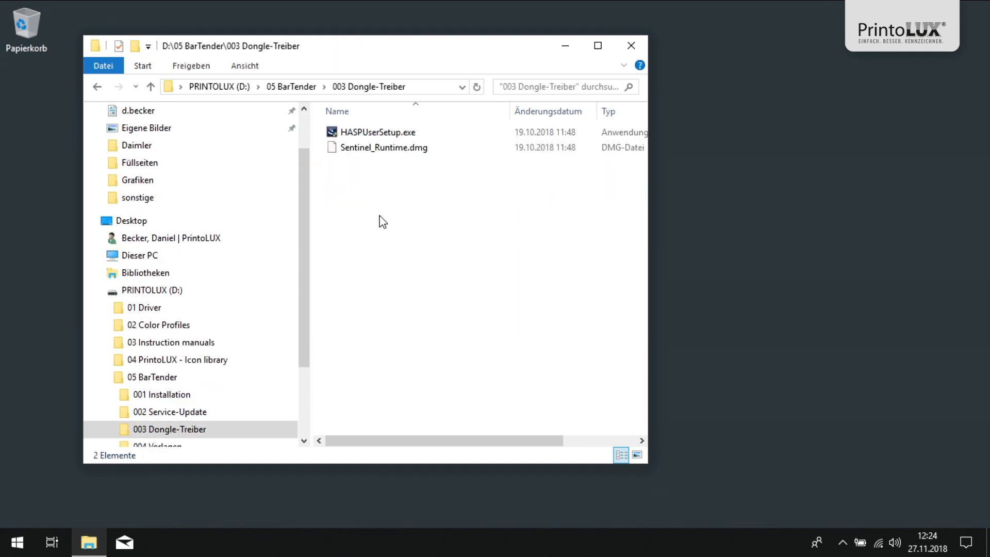
pyautogui.doubleClick(374, 132)
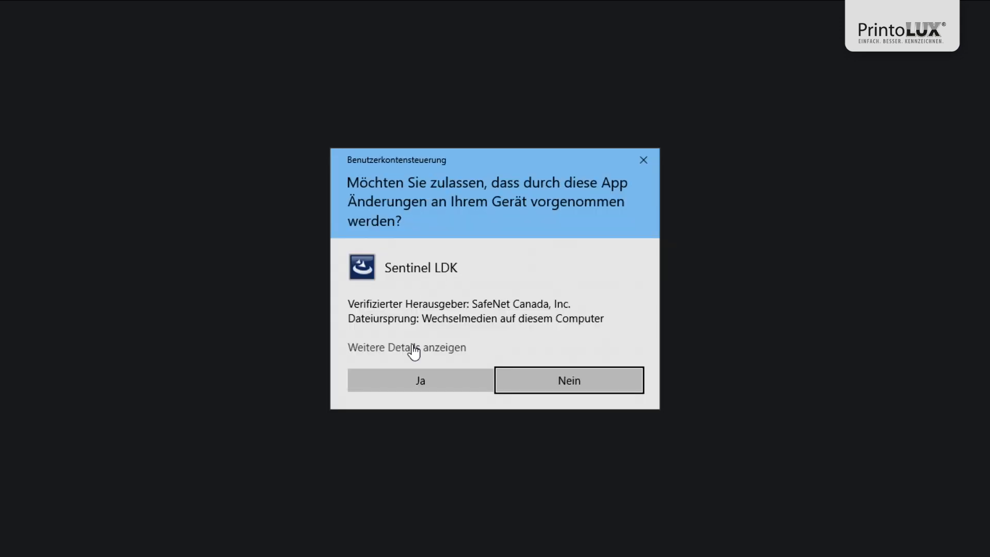
pyautogui.click(439, 380)
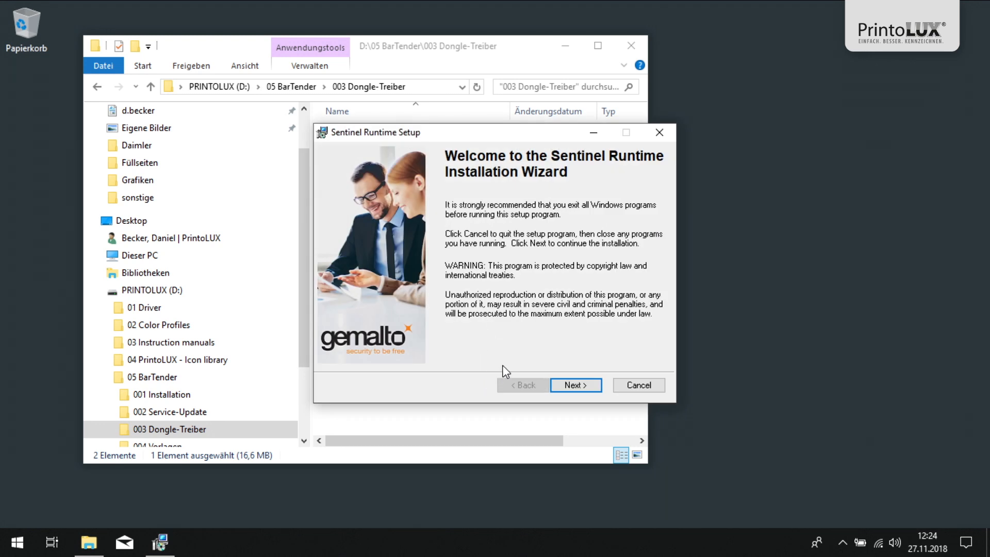
# Accept the Sentinel Runtime license agreement and install the dongle driver, closing the wizard and the file window when done
pyautogui.click(574, 385)
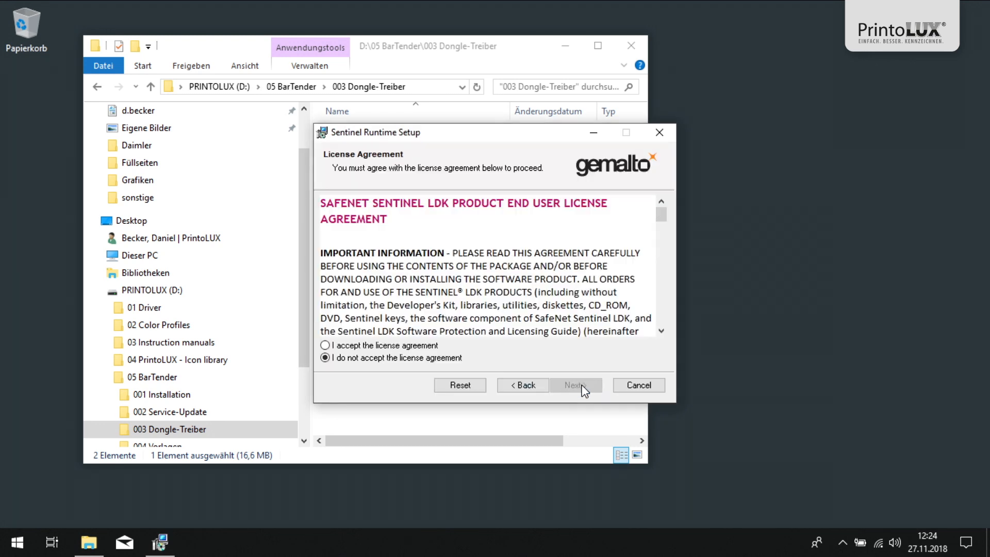
pyautogui.click(361, 346)
pyautogui.click(581, 390)
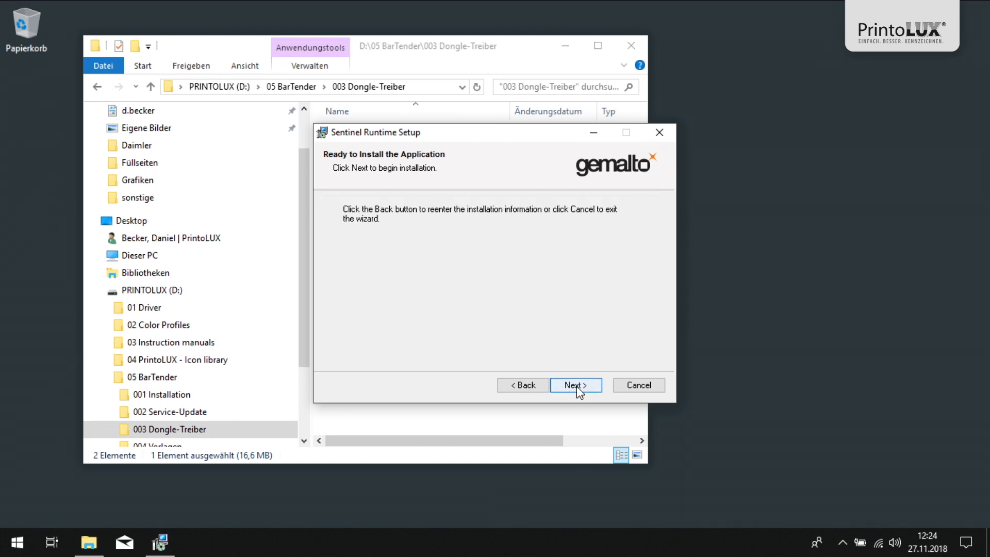
pyautogui.click(577, 386)
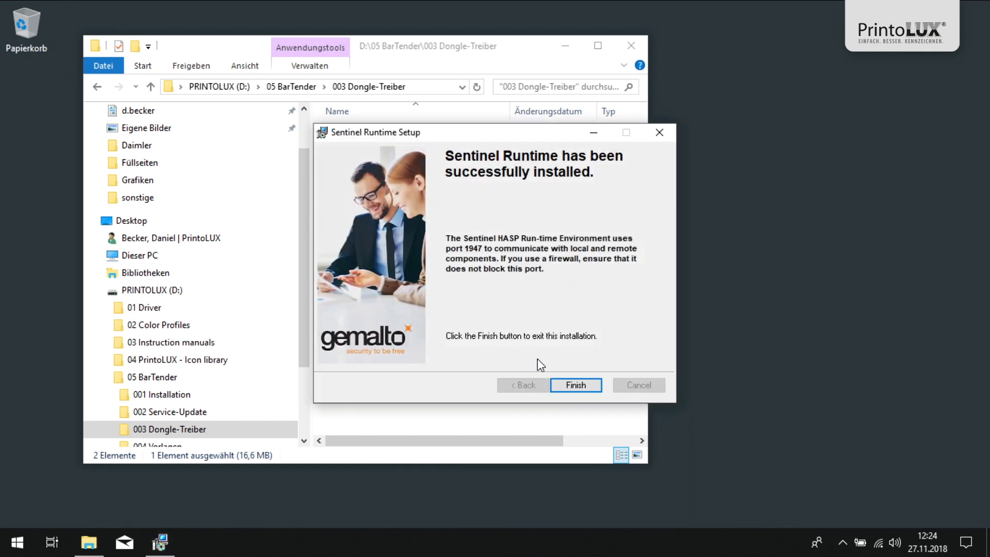
pyautogui.click(576, 387)
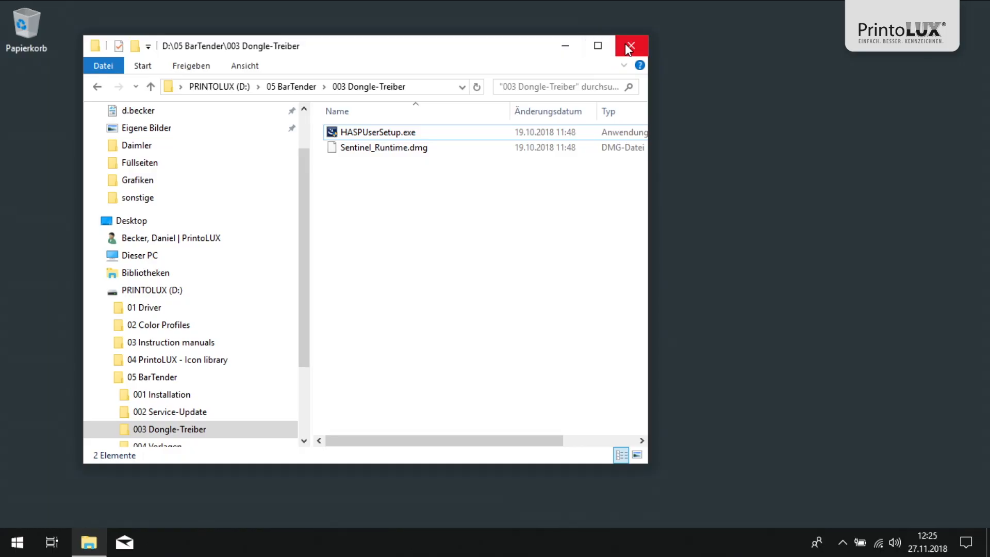
pyautogui.click(625, 43)
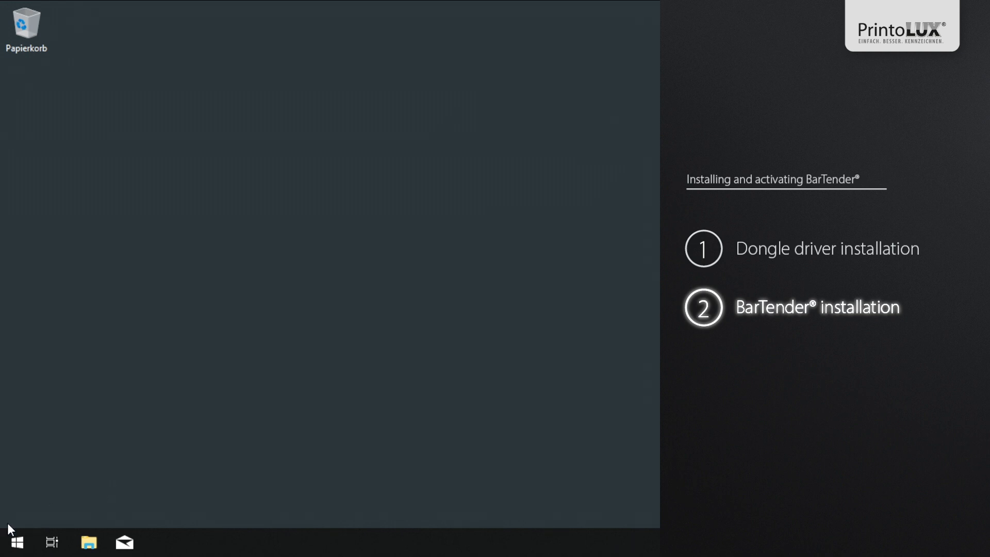
# Open Excel and check in its account product information whether the installed Office is the 32-bit or 64-bit version
pyautogui.click(11, 545)
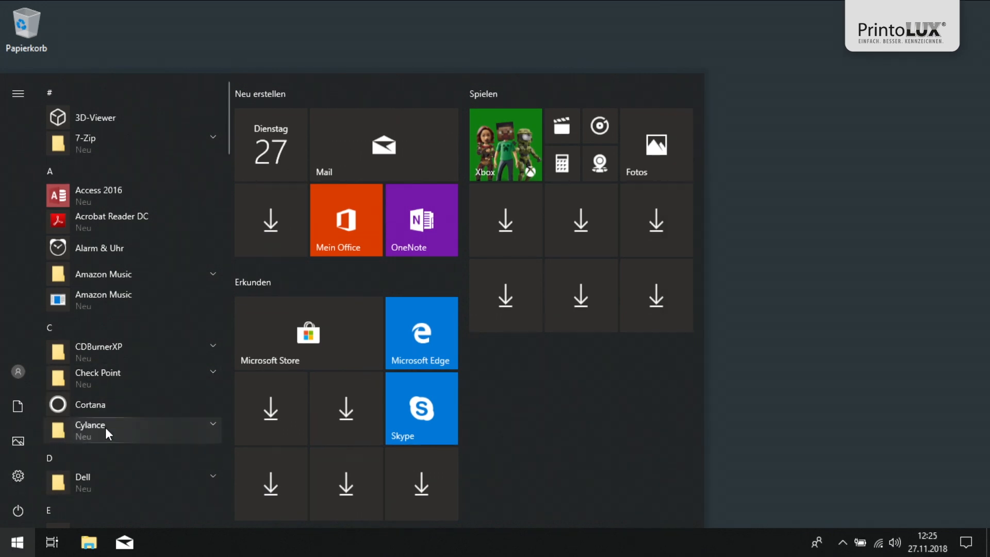
pyautogui.scroll(-5, 105, 428)
pyautogui.click(106, 370)
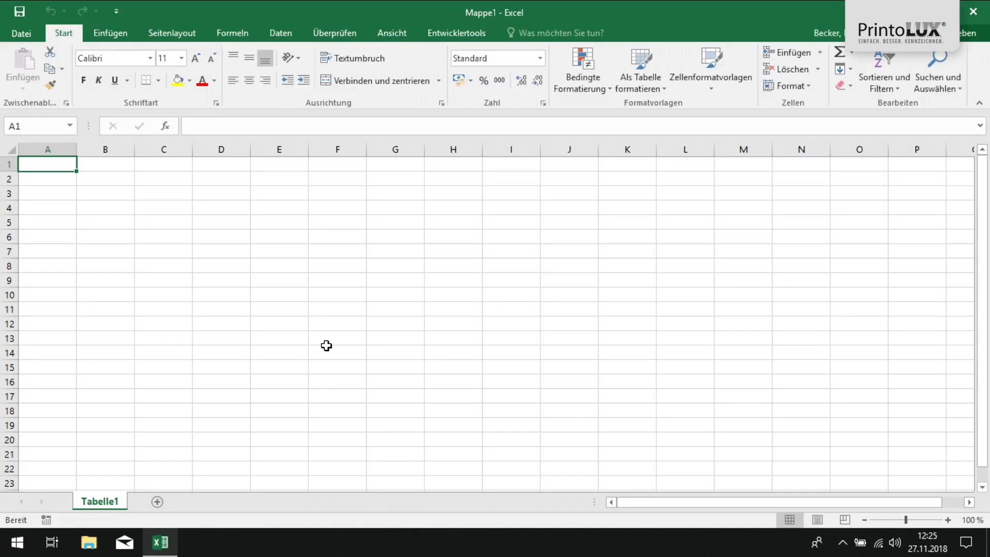
pyautogui.click(21, 33)
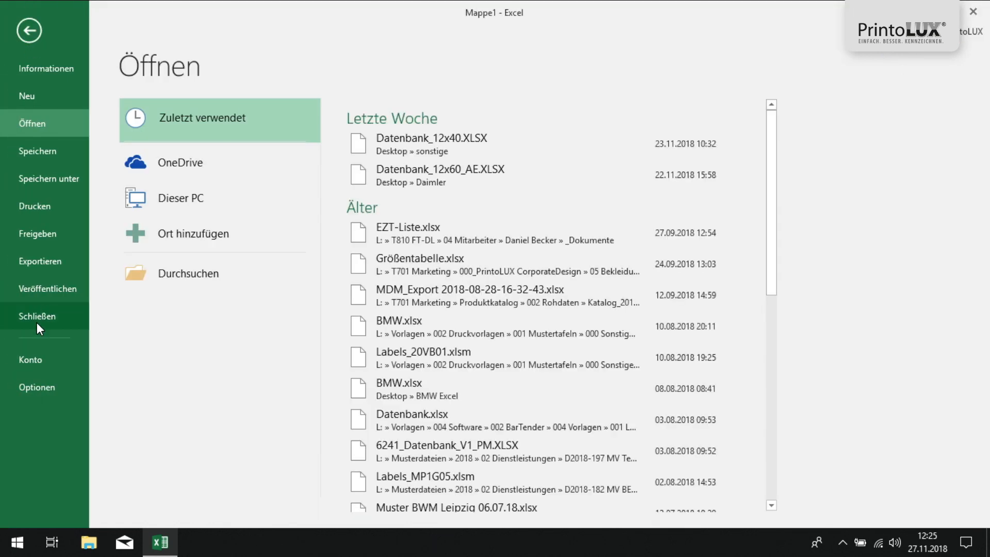
pyautogui.click(42, 360)
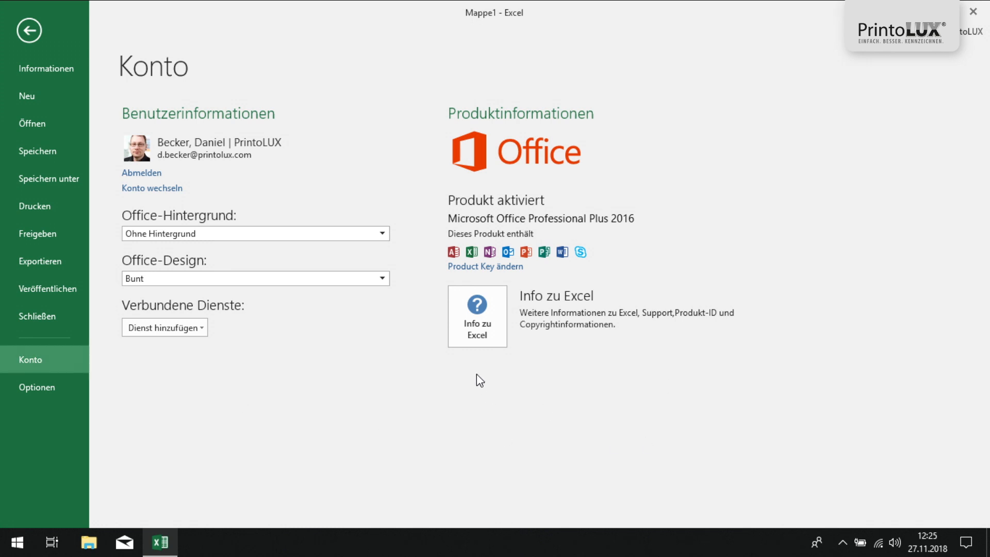
pyautogui.click(475, 332)
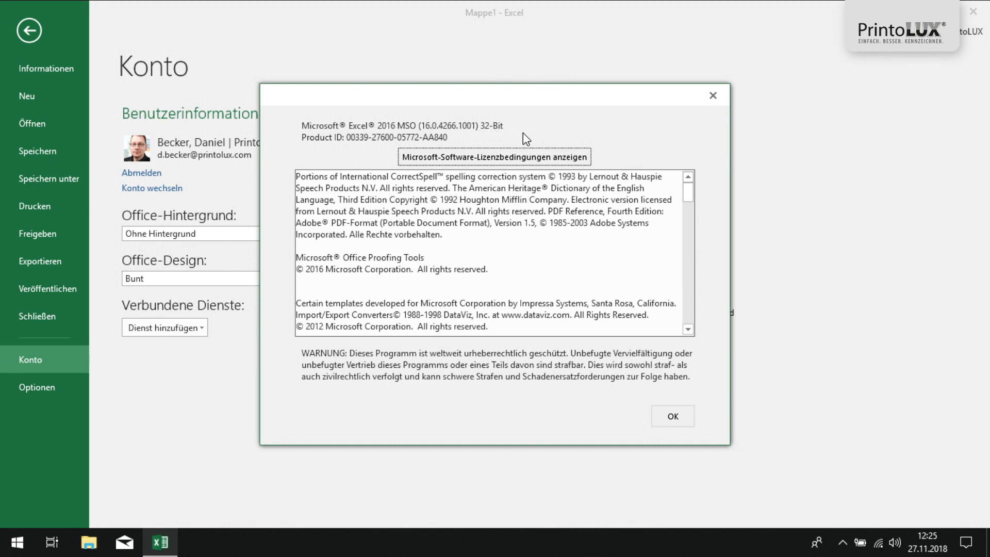
pyautogui.click(722, 99)
pyautogui.click(973, 11)
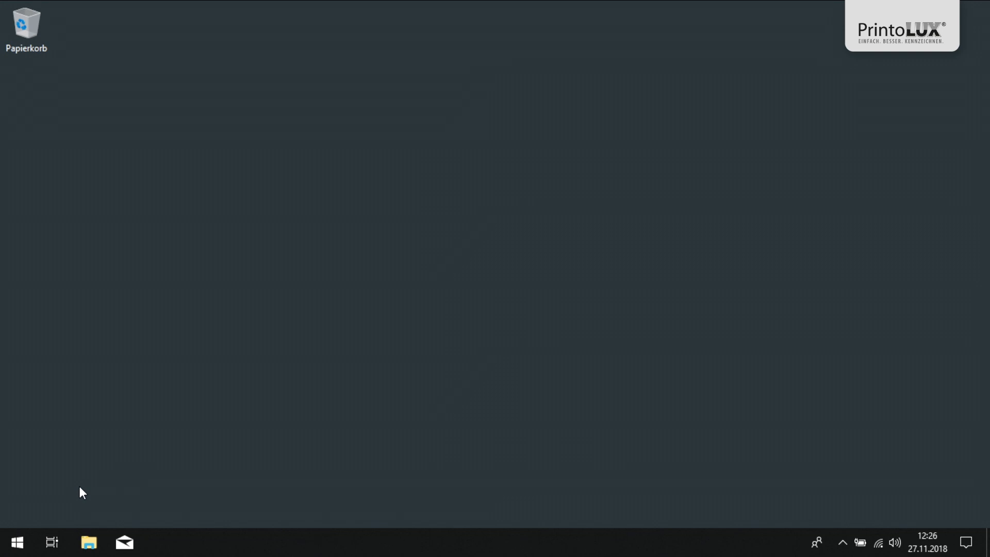
# Start the BarTender installer from the PRINTOLUX (D:) drive with Deutsch as the installation language
pyautogui.click(89, 543)
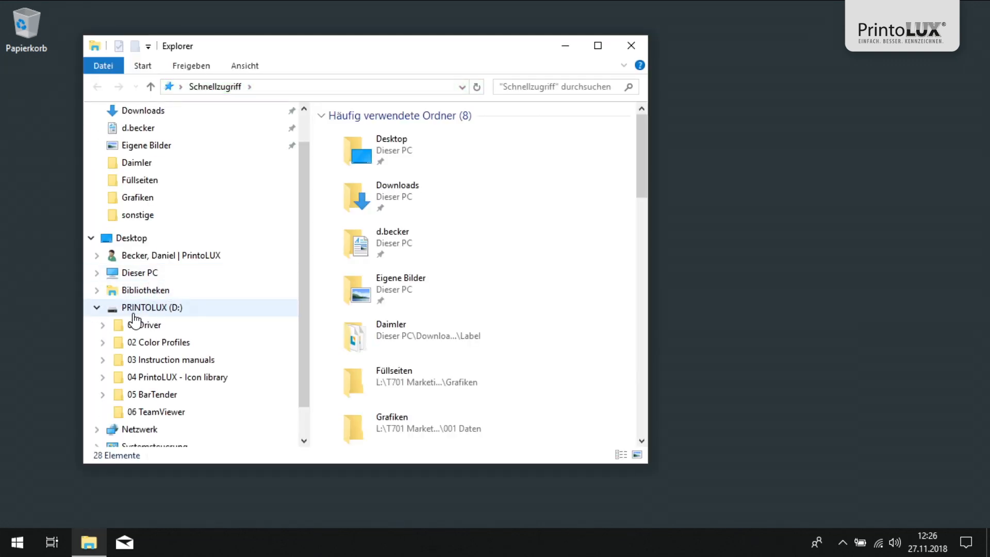
pyautogui.scroll(-1, 135, 361)
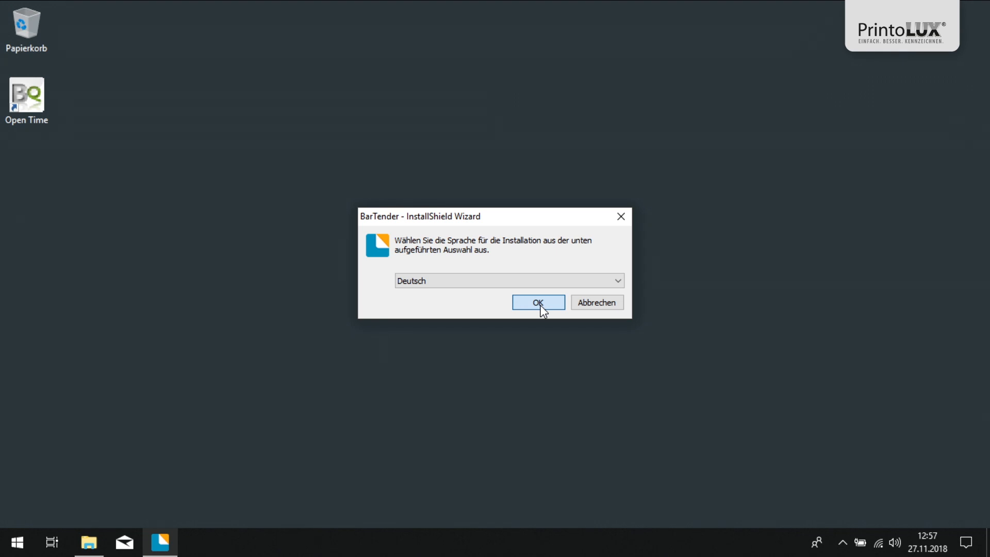
pyautogui.click(541, 305)
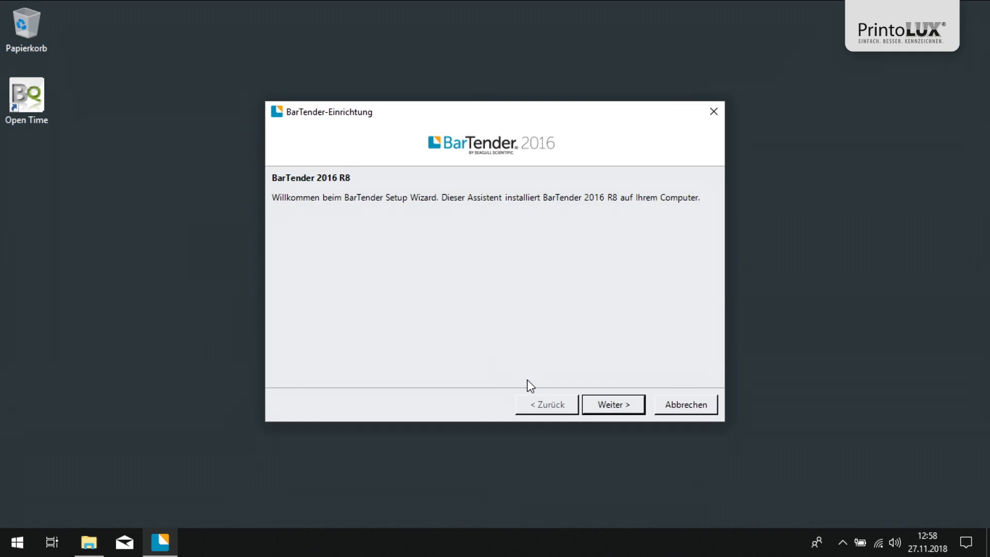
# Accept the BarTender 2016 R8 license agreement and install the Professional edition without advanced installation options
pyautogui.click(623, 405)
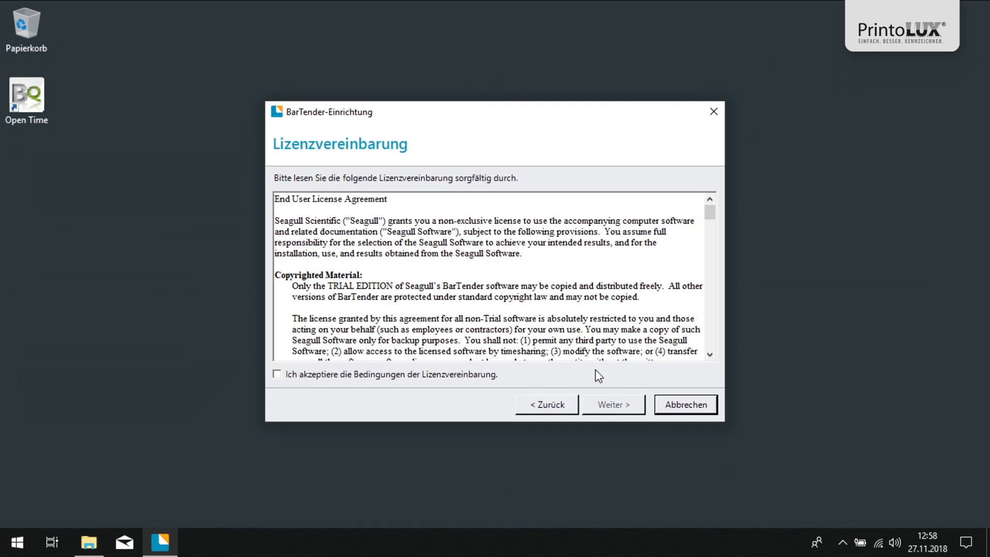
pyautogui.click(355, 376)
pyautogui.click(614, 406)
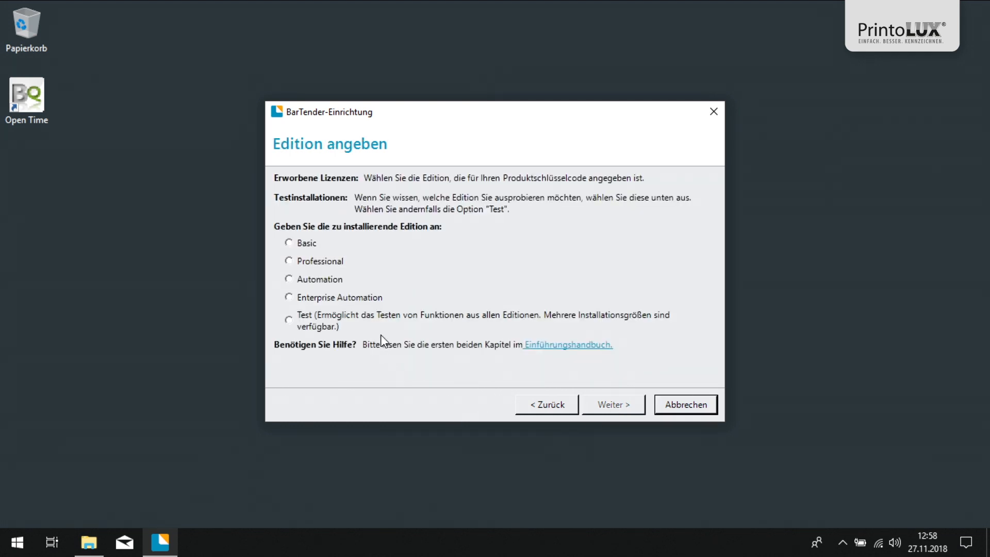
pyautogui.click(320, 264)
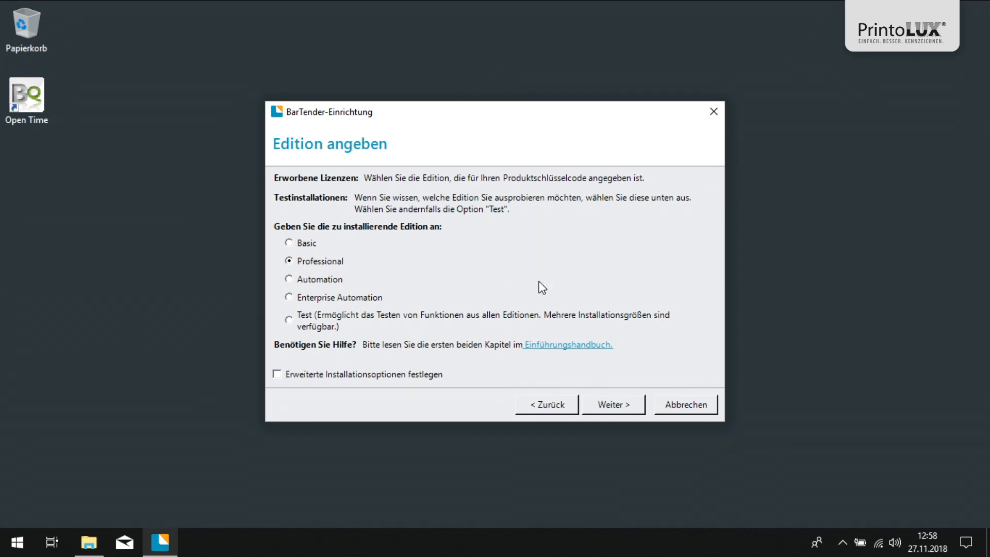
pyautogui.click(621, 405)
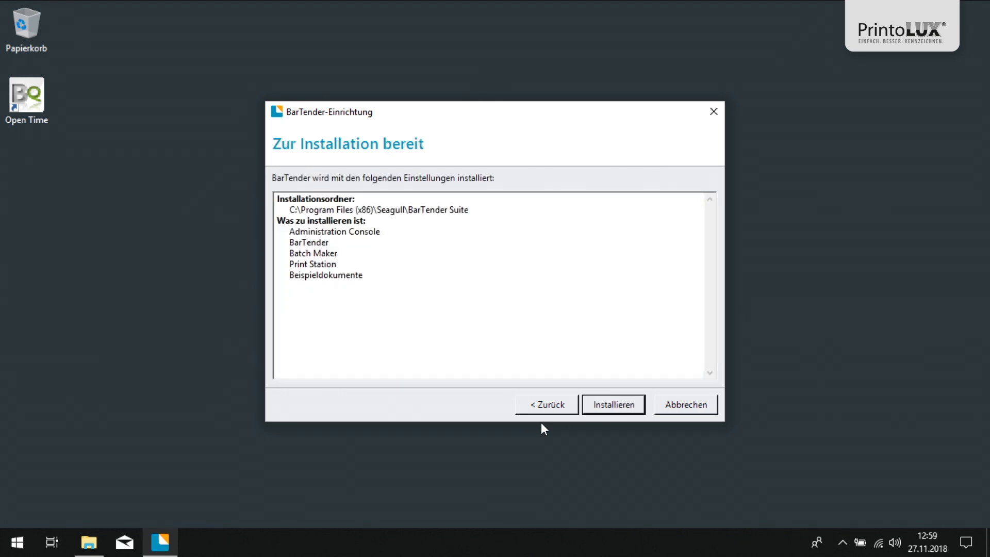
pyautogui.click(607, 405)
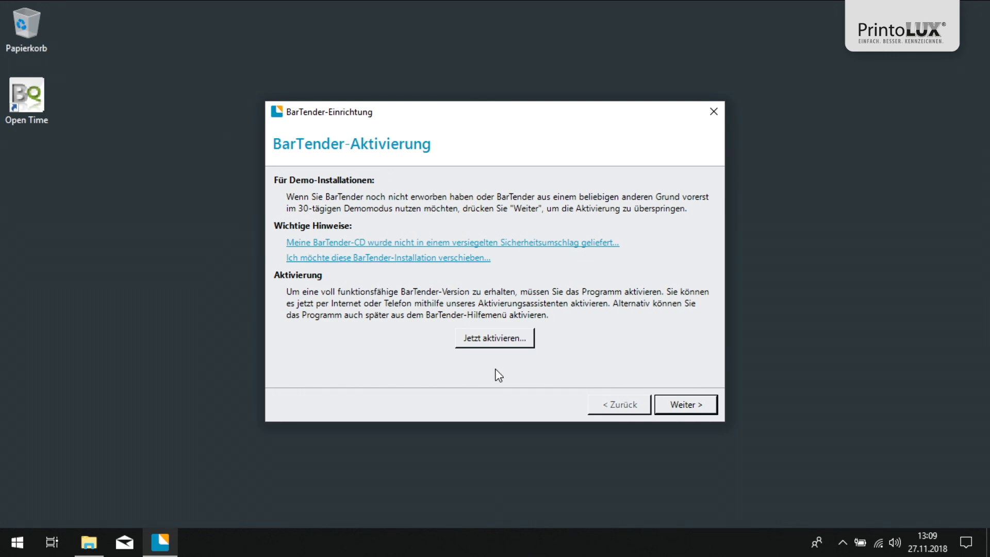
# Activate BarTender Suite by having the Activation Wizard detect the hardware security key, and skip the registration form
pyautogui.click(517, 342)
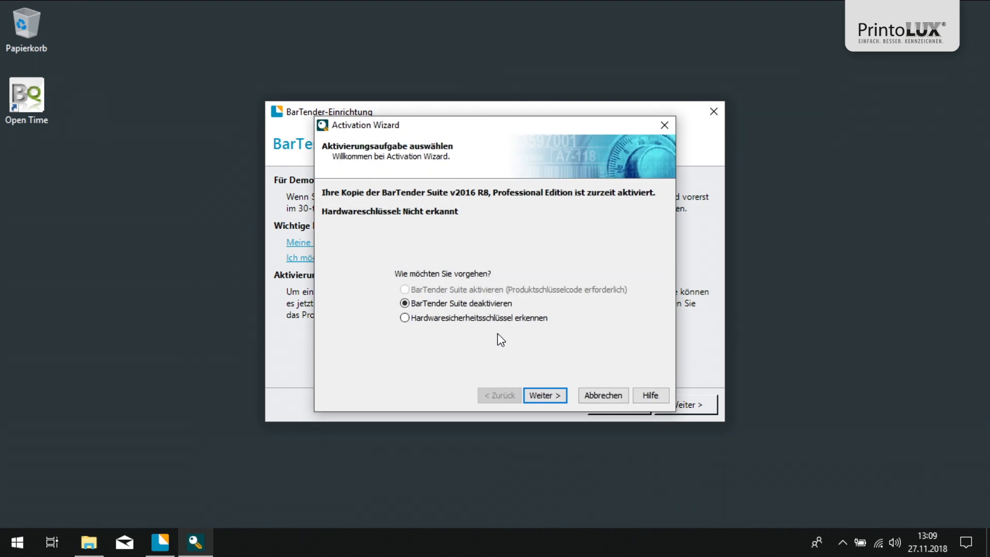
pyautogui.click(466, 323)
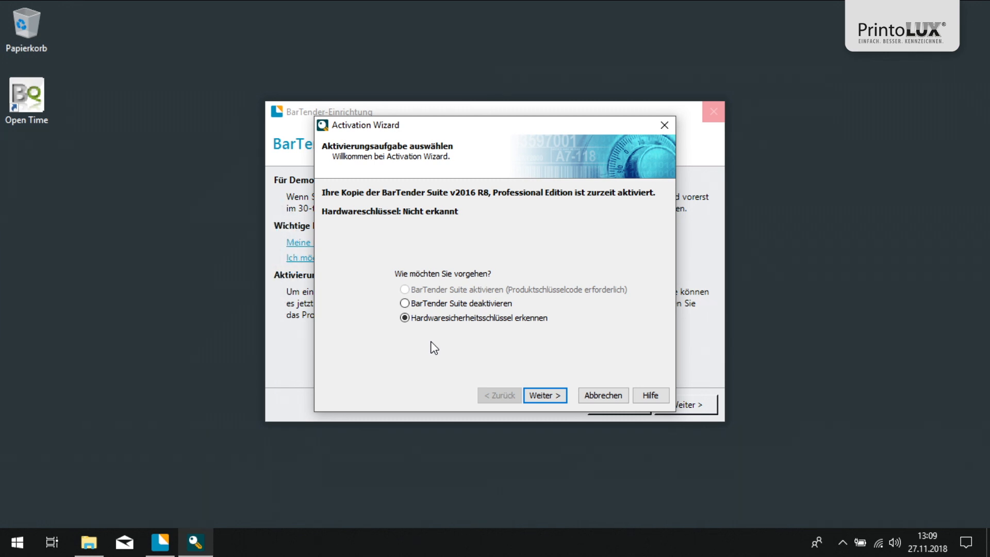
pyautogui.click(546, 395)
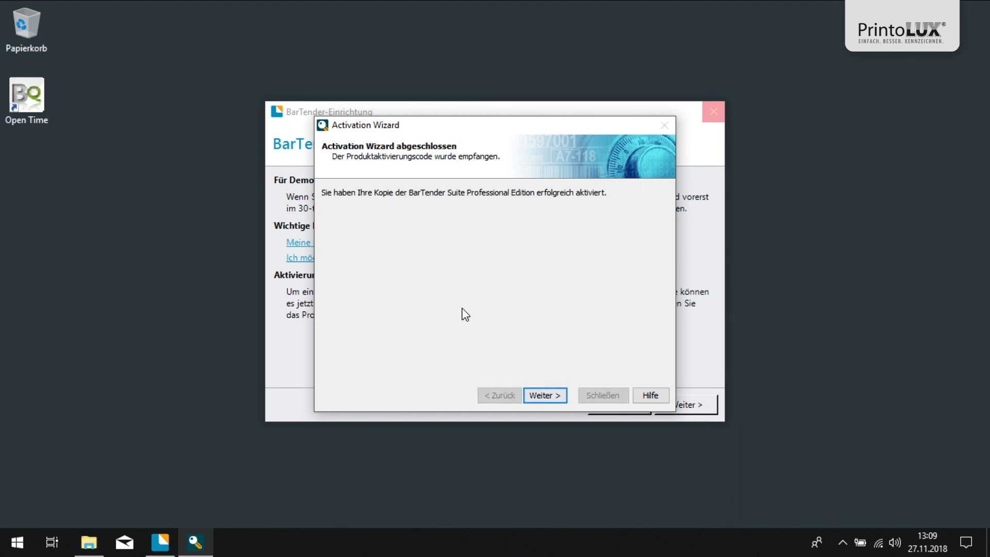
pyautogui.click(546, 394)
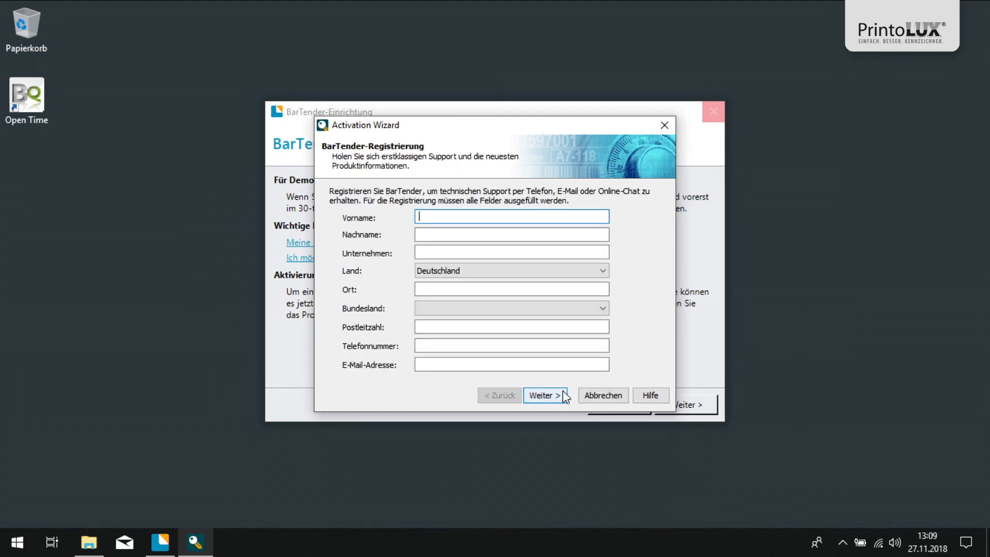
pyautogui.click(612, 398)
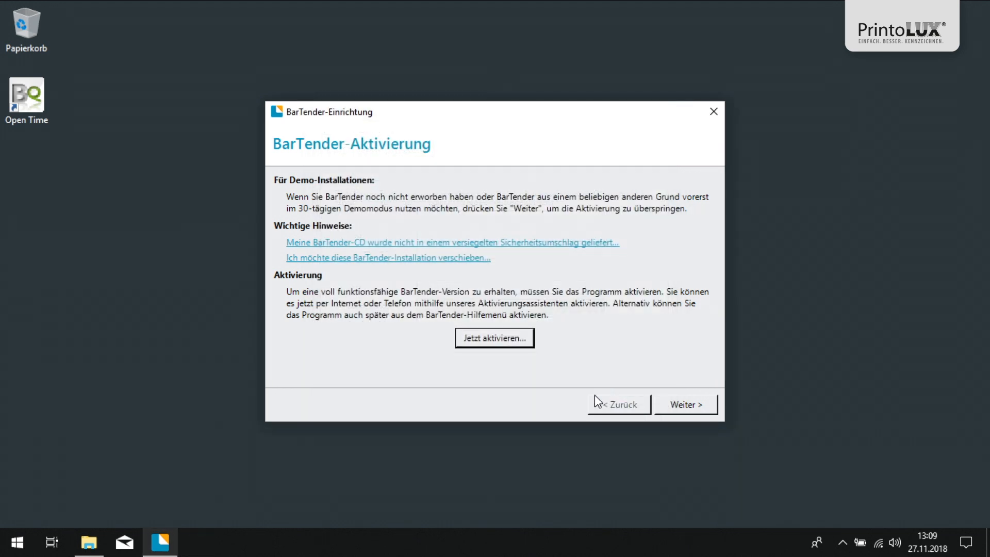
# Finish the BarTender setup without registering online, leaving BarTender set to run and the introductory manual set not to open
pyautogui.click(678, 411)
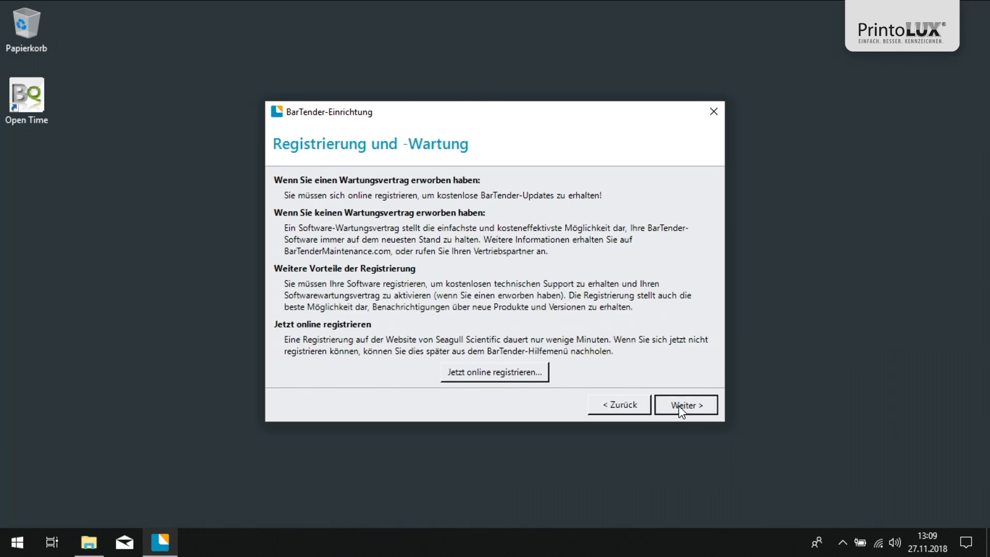
pyautogui.click(679, 406)
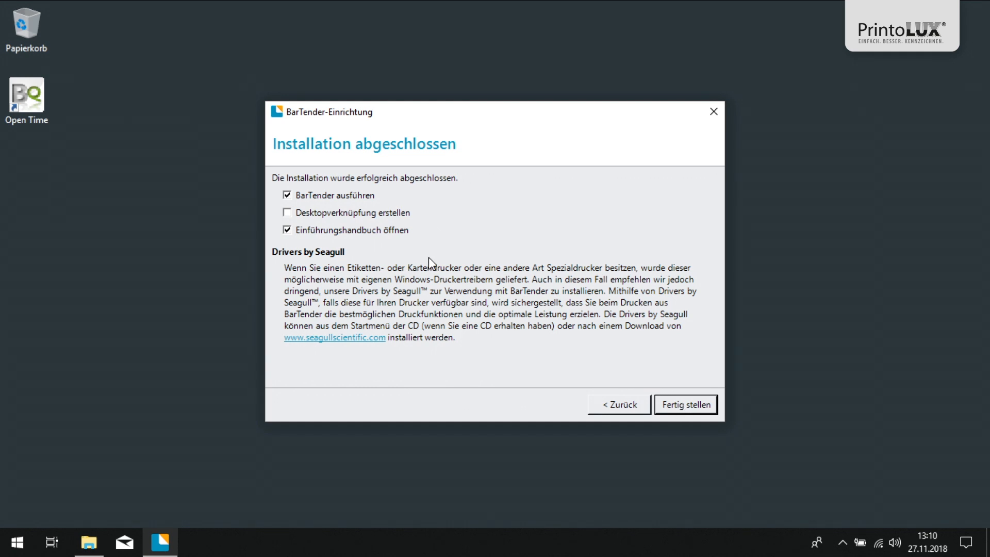
pyautogui.click(327, 230)
pyautogui.click(679, 404)
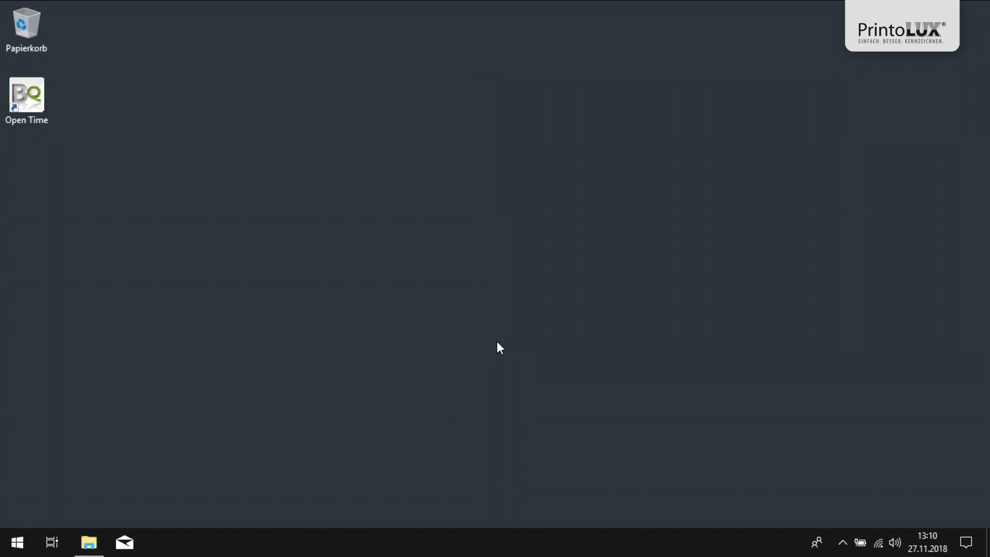